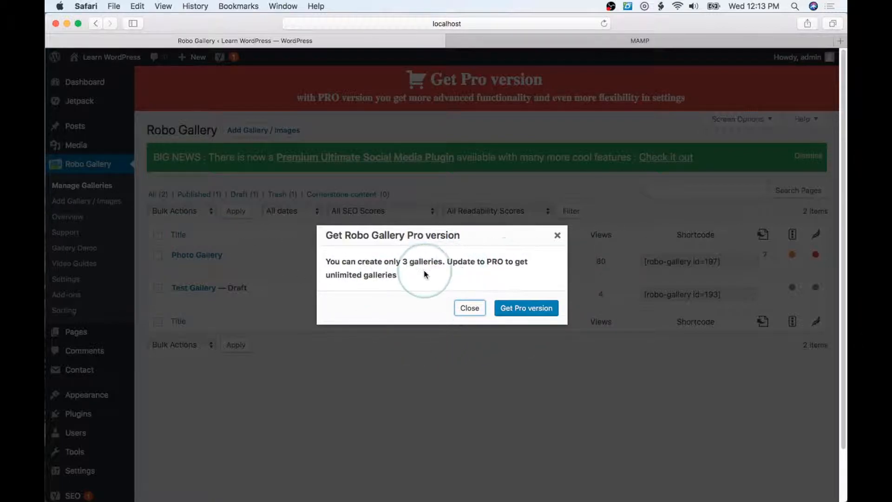
Step: Dismiss the Pro version notice and open the Test Gallery draft for editing
{"action": "left_click", "coordinate": [470, 310]}
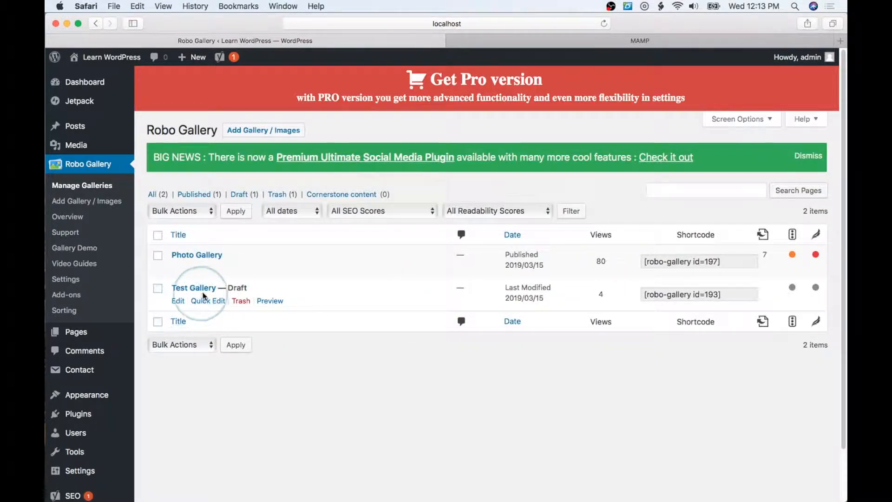
{"action": "left_click", "coordinate": [179, 302]}
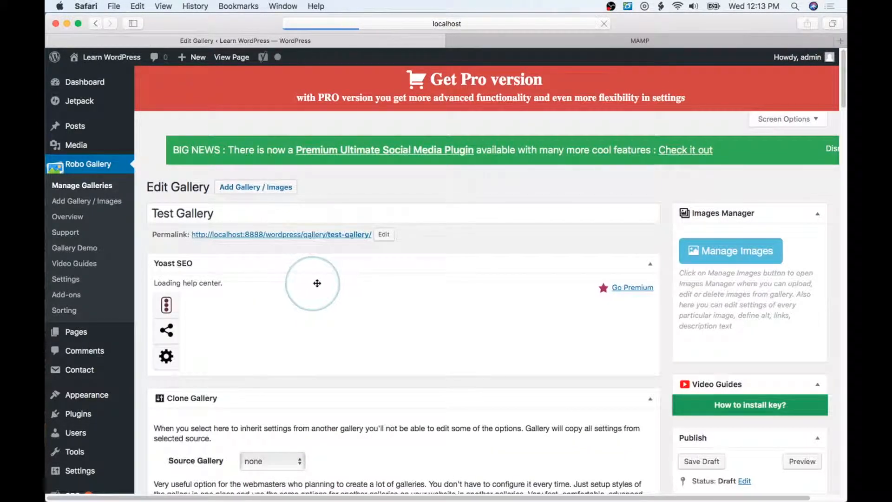
{"action": "scroll", "coordinate": [349, 280], "scroll_direction": "down", "scroll_amount": 5}
{"action": "scroll", "coordinate": [349, 280], "scroll_direction": "down", "scroll_amount": 1}
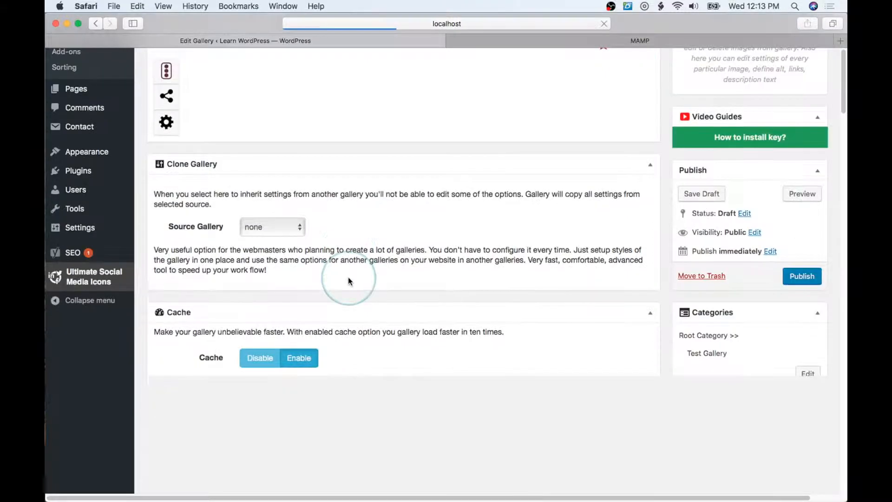
{"action": "scroll", "coordinate": [349, 280], "scroll_direction": "up", "scroll_amount": 5}
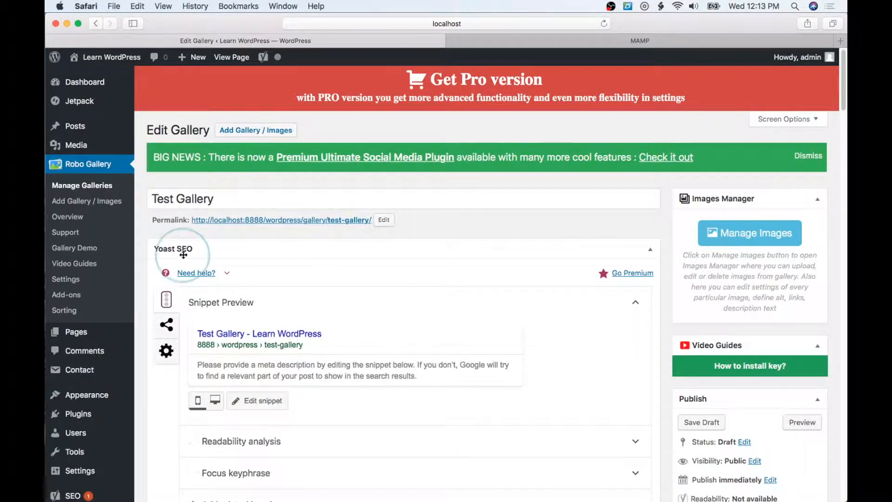
Step: Review the images in Test Gallery and the option for adding more images to it
{"action": "left_click", "coordinate": [740, 235]}
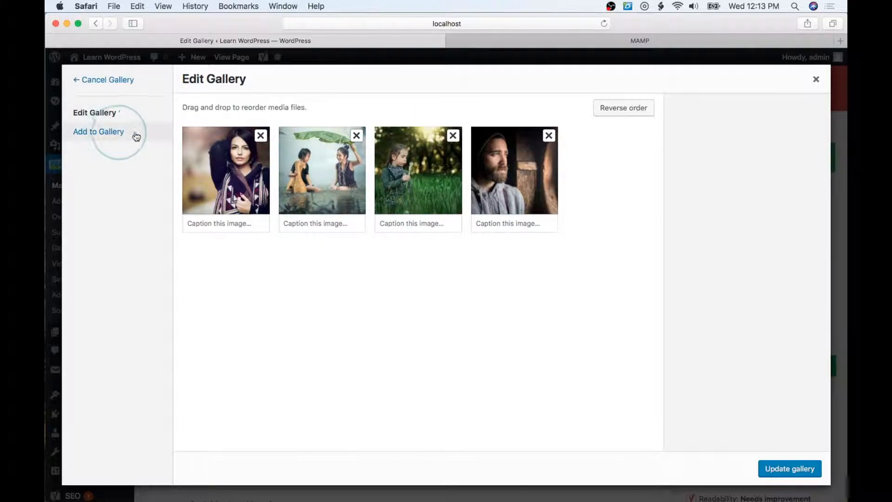
{"action": "left_click", "coordinate": [106, 133]}
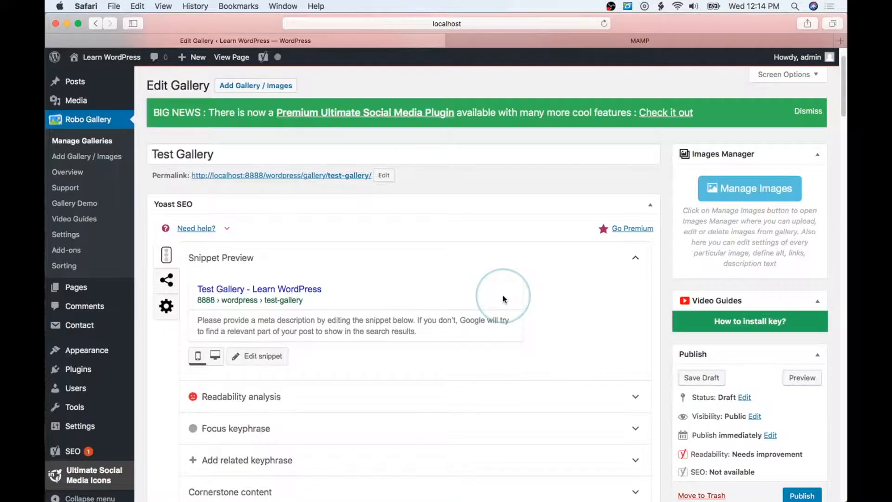
Step: Copy the Test Gallery shortcode [robo-gallery id="193"] from its edit page
{"action": "scroll", "coordinate": [504, 296], "scroll_direction": "down", "scroll_amount": 8}
{"action": "scroll", "coordinate": [504, 298], "scroll_direction": "down", "scroll_amount": 5}
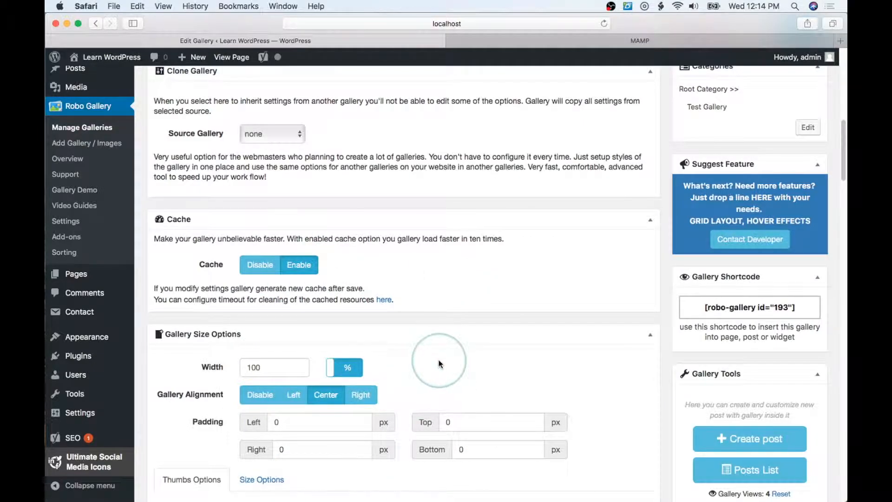
{"action": "left_click", "coordinate": [741, 299]}
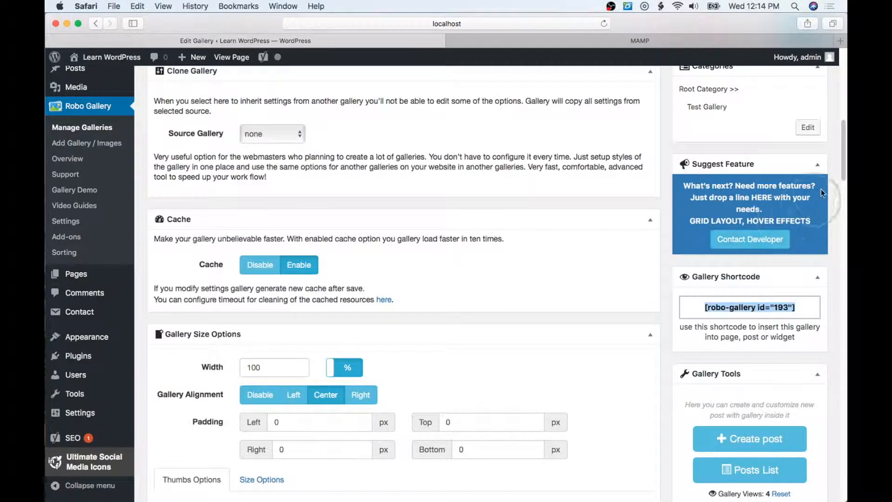
Step: Add a new page and set its template to Gallery Template
{"action": "left_click_drag", "start_coordinate": [842, 163], "coordinate": [842, 86]}
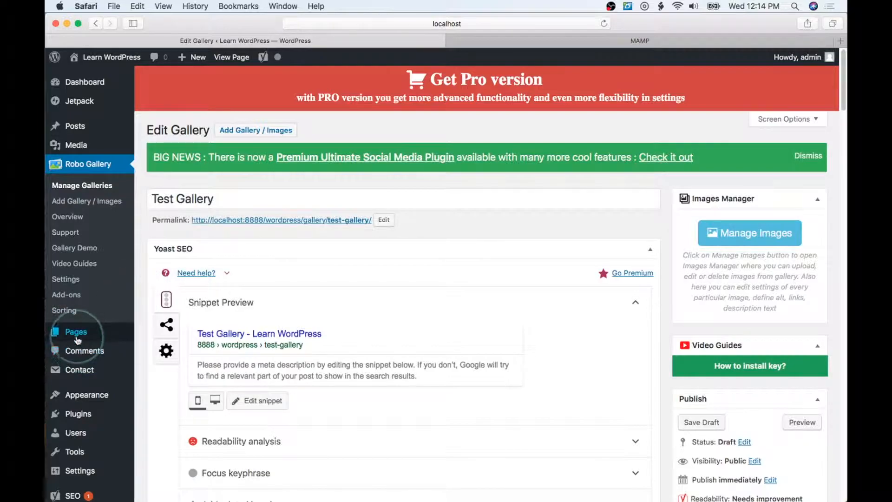
{"action": "mouse_move", "coordinate": [78, 339]}
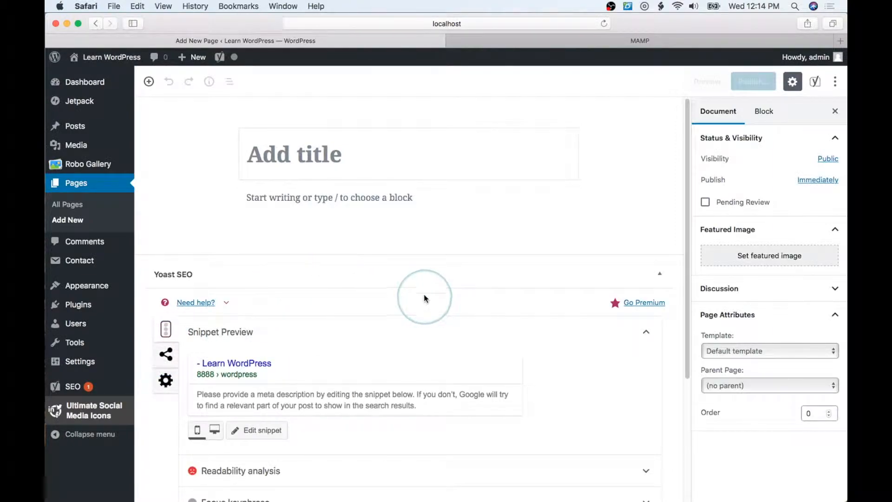
{"action": "left_click", "coordinate": [733, 352]}
{"action": "left_click", "coordinate": [747, 383]}
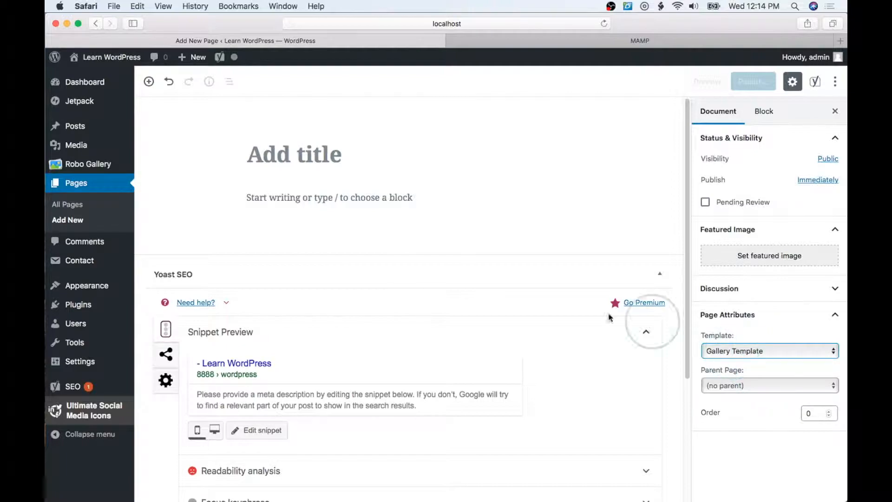
Step: Title the new page "People"
{"action": "left_click", "coordinate": [321, 143]}
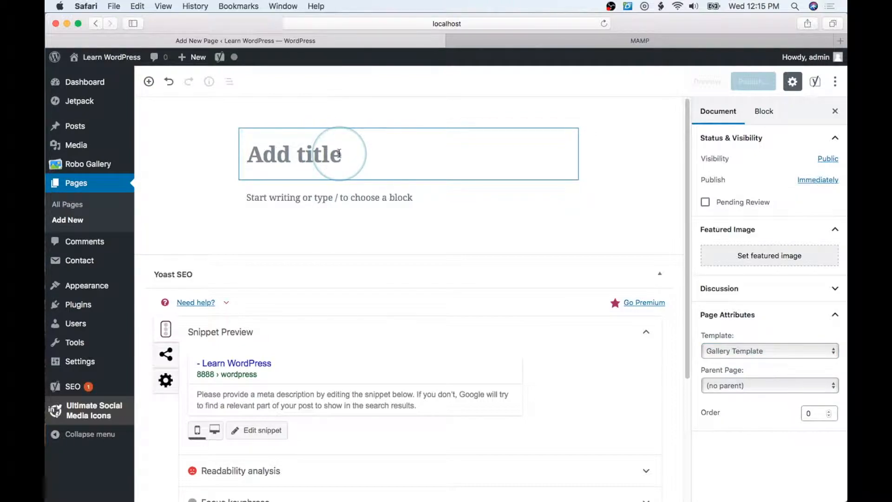
{"action": "type", "text": "Pe"}
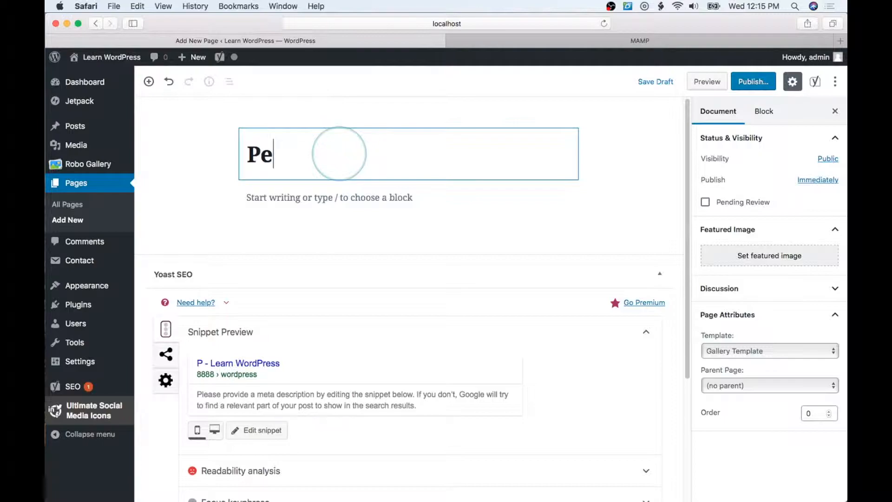
{"action": "type", "text": "opl"}
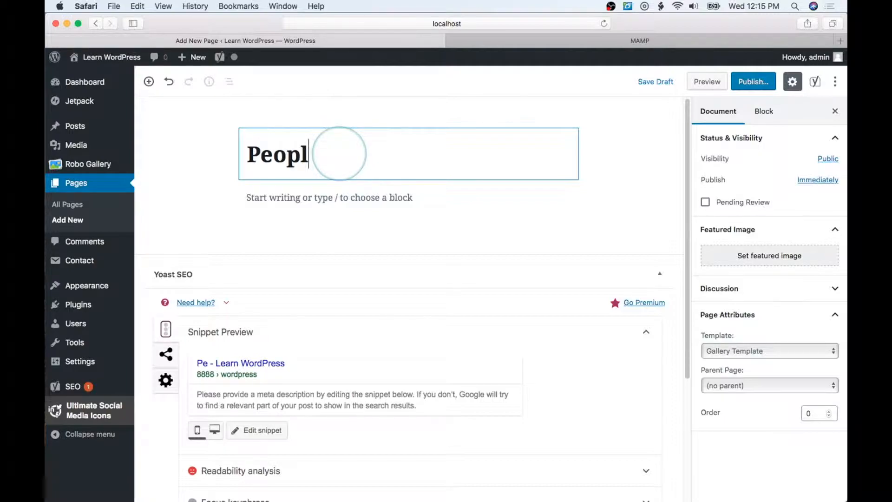
{"action": "type", "text": "e"}
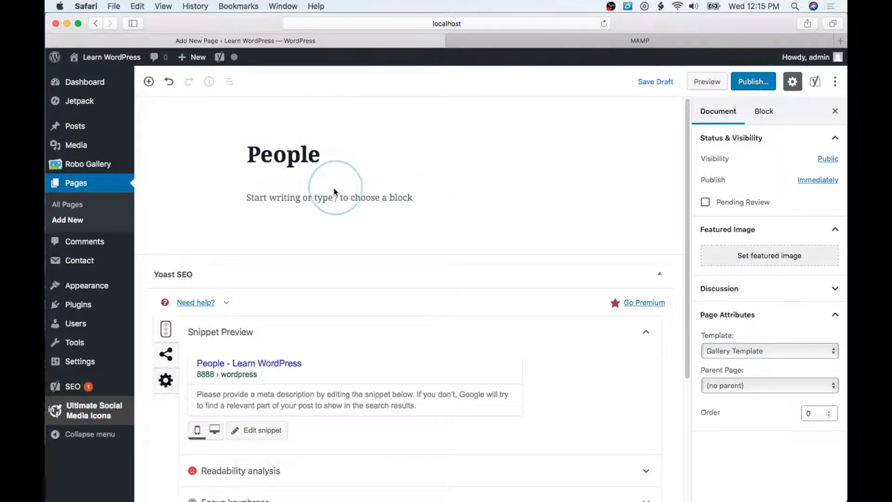
Step: Insert a Shortcode block below the page title containing [robo-gallery id="193"]
{"action": "left_click", "coordinate": [328, 196]}
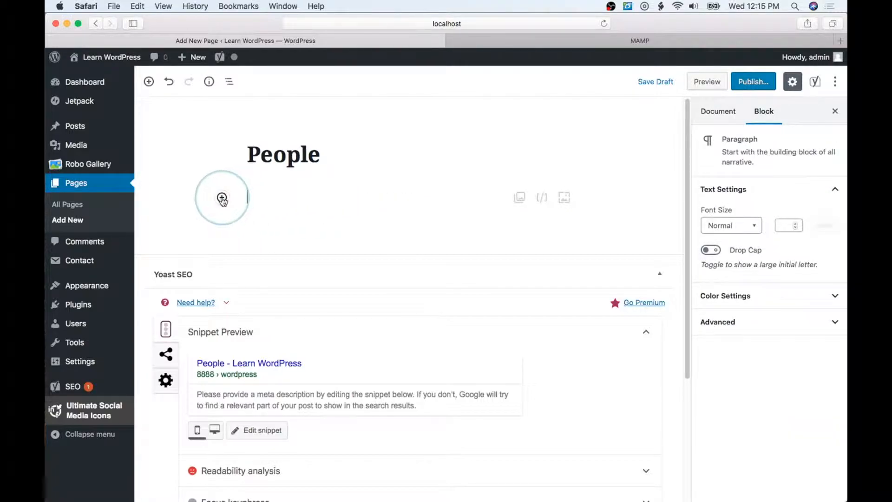
{"action": "left_click", "coordinate": [222, 198]}
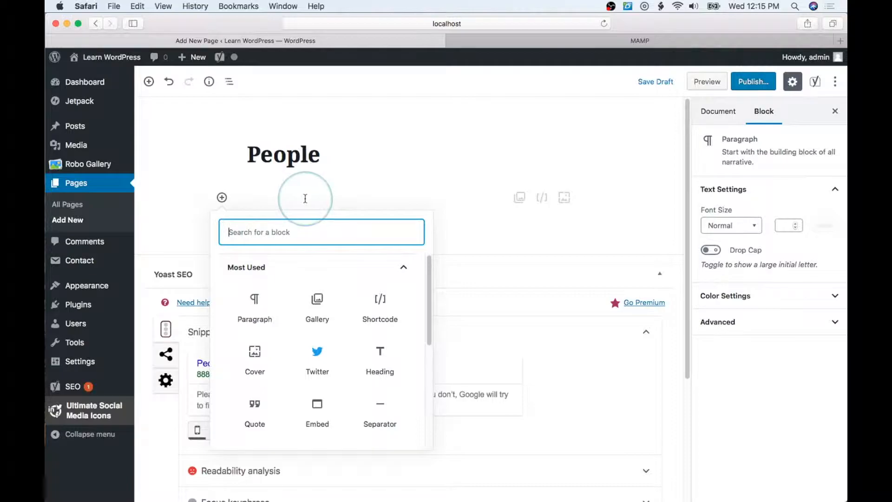
{"action": "left_click", "coordinate": [380, 301]}
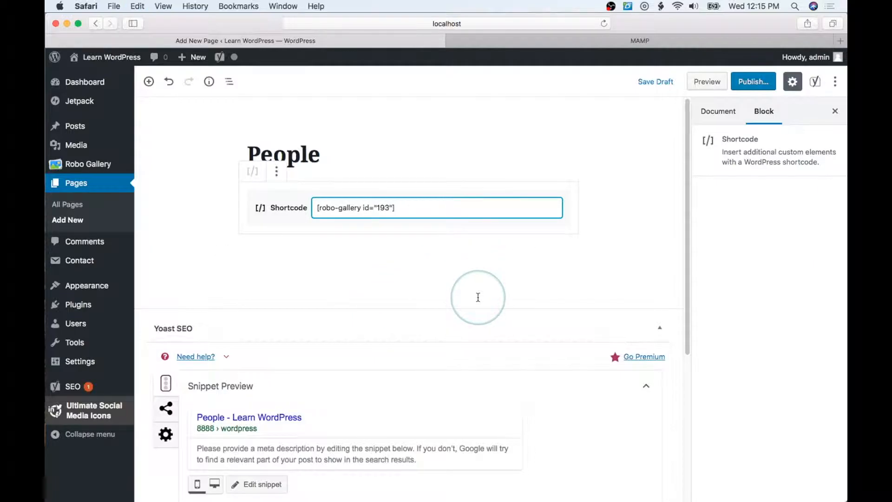
Step: Expand the Yoast SEO snippet editor and look over its title, slug and meta description fields
{"action": "scroll", "coordinate": [478, 297], "scroll_direction": "down", "scroll_amount": 5}
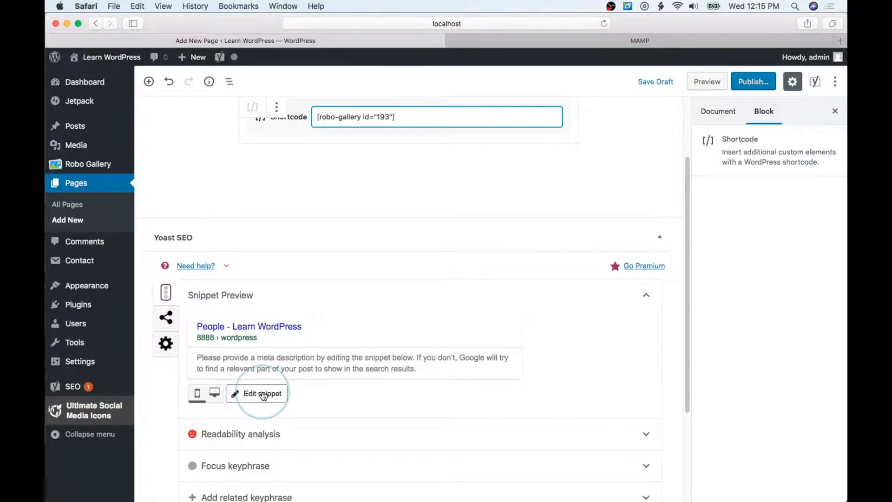
{"action": "left_click", "coordinate": [263, 394]}
{"action": "scroll", "coordinate": [345, 389], "scroll_direction": "down", "scroll_amount": 2}
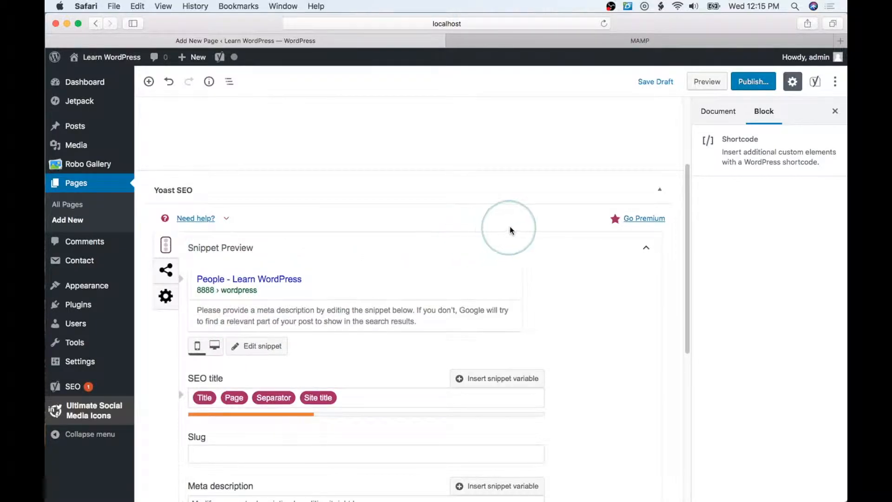
{"action": "scroll", "coordinate": [378, 292], "scroll_direction": "down", "scroll_amount": 4}
{"action": "scroll", "coordinate": [380, 291], "scroll_direction": "up", "scroll_amount": 7}
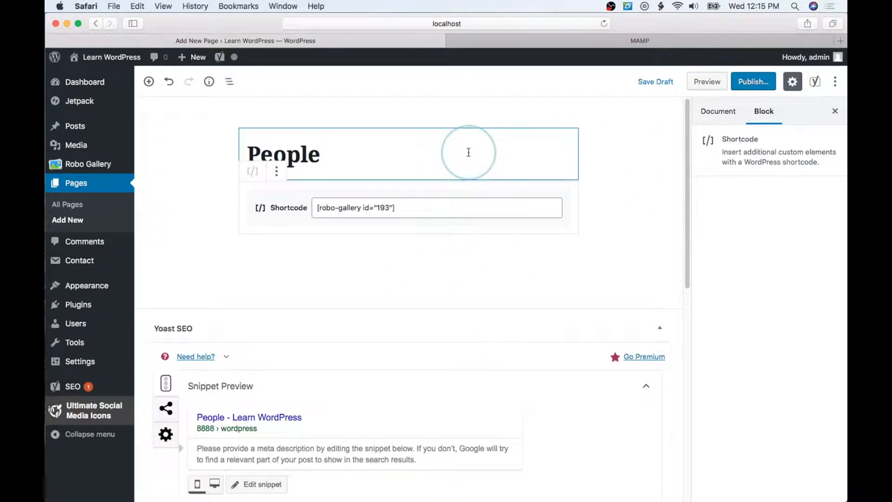
Step: Preview the People page and browse its gallery images in the enlarged view
{"action": "left_click", "coordinate": [706, 81]}
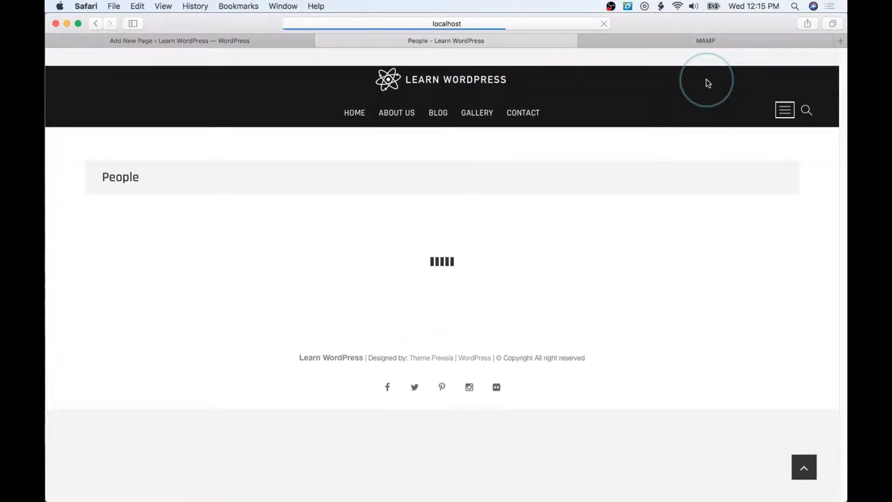
{"action": "scroll", "coordinate": [615, 279], "scroll_direction": "down", "scroll_amount": 5}
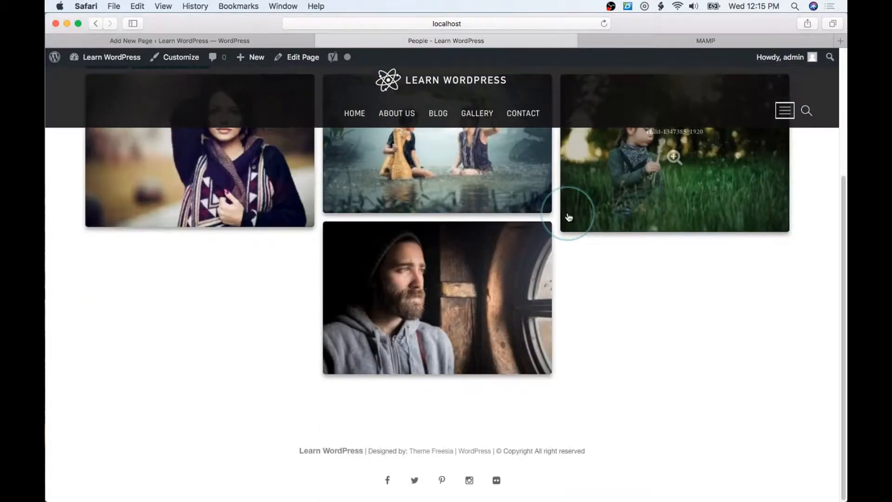
{"action": "scroll", "coordinate": [597, 238], "scroll_direction": "up", "scroll_amount": 3}
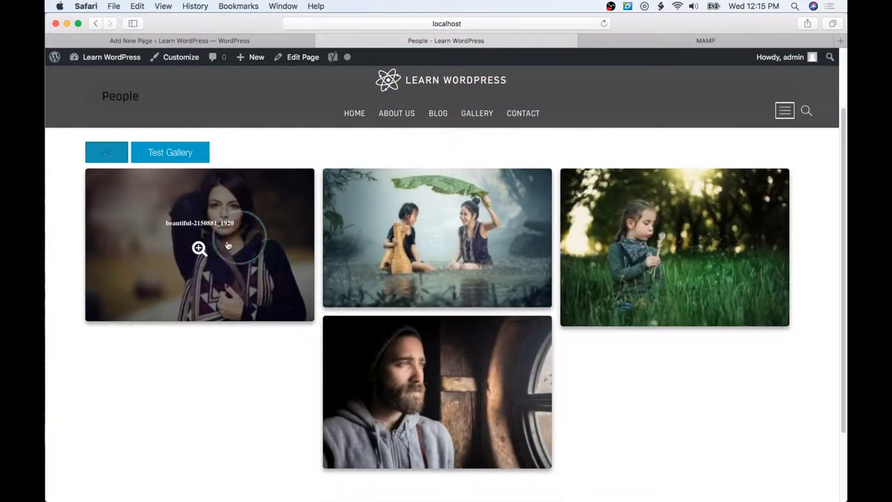
{"action": "left_click", "coordinate": [199, 248]}
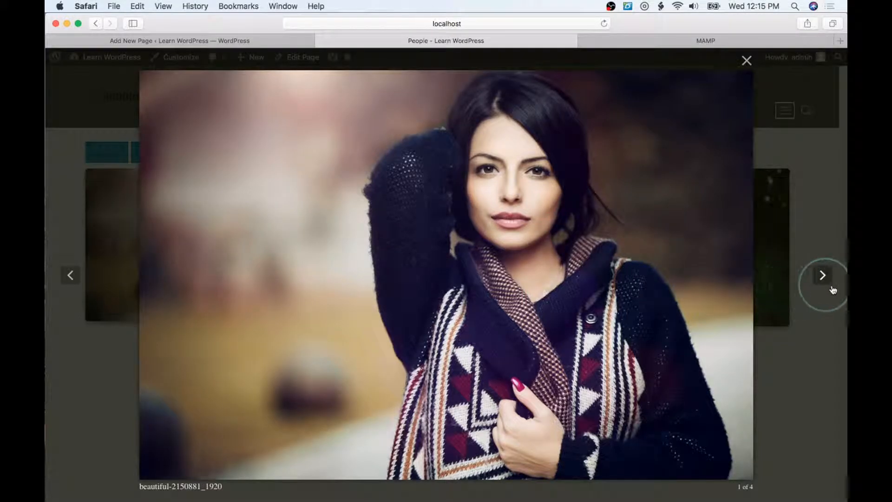
{"action": "left_click", "coordinate": [822, 276]}
{"action": "left_click", "coordinate": [823, 277]}
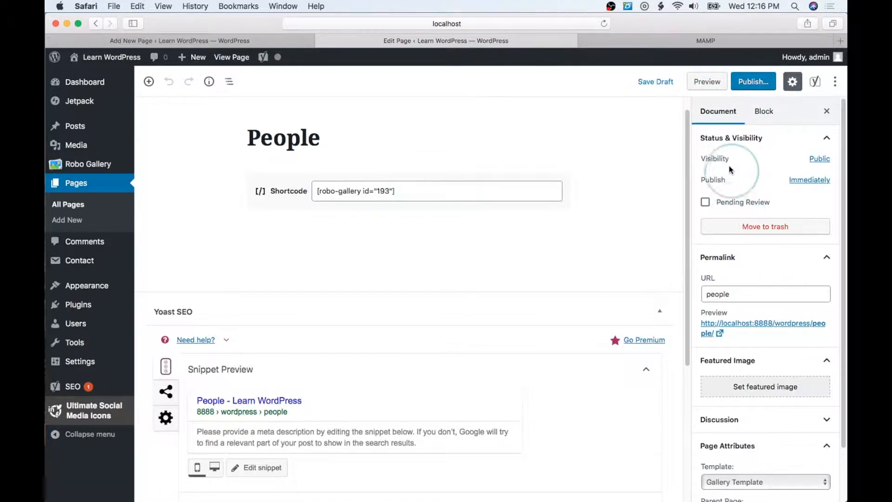
Step: Review the People page's document and block settings, including permalink, featured image and page attributes
{"action": "scroll", "coordinate": [772, 246], "scroll_direction": "down", "scroll_amount": 2}
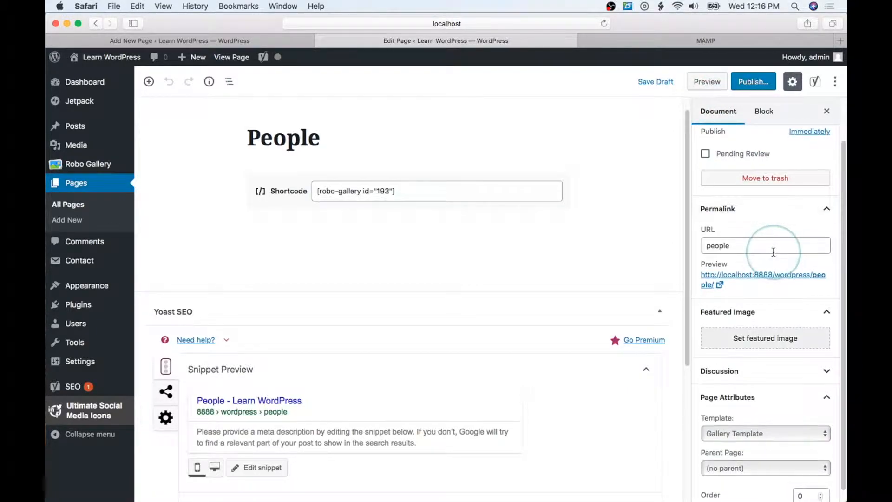
{"action": "scroll", "coordinate": [773, 251], "scroll_direction": "down", "scroll_amount": 1}
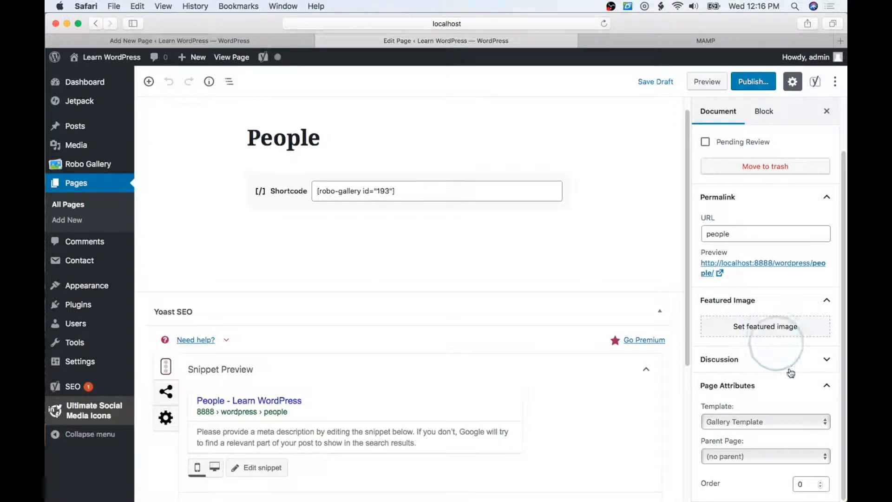
{"action": "scroll", "coordinate": [782, 412], "scroll_direction": "up", "scroll_amount": 1}
{"action": "scroll", "coordinate": [782, 413], "scroll_direction": "up", "scroll_amount": 2}
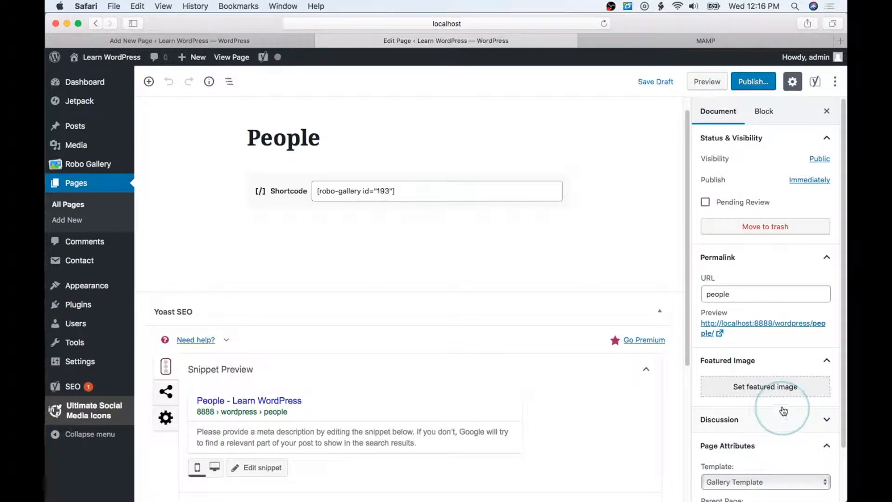
{"action": "left_click", "coordinate": [762, 113]}
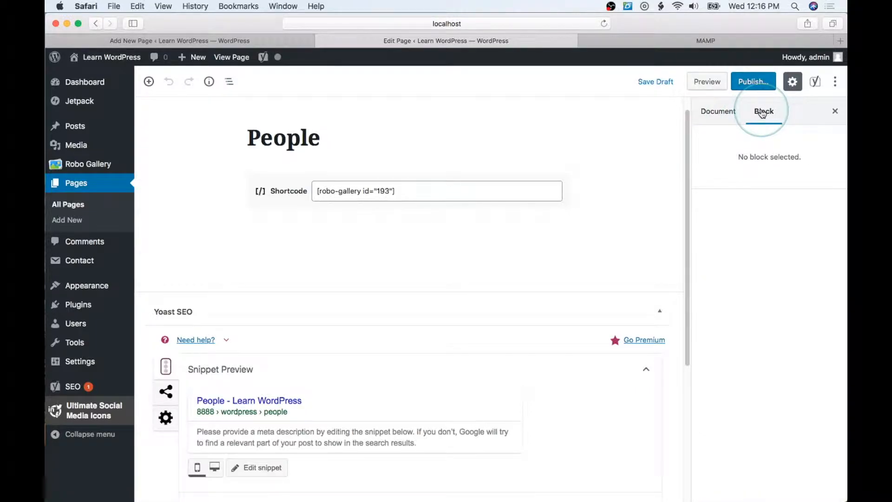
{"action": "left_click", "coordinate": [720, 111]}
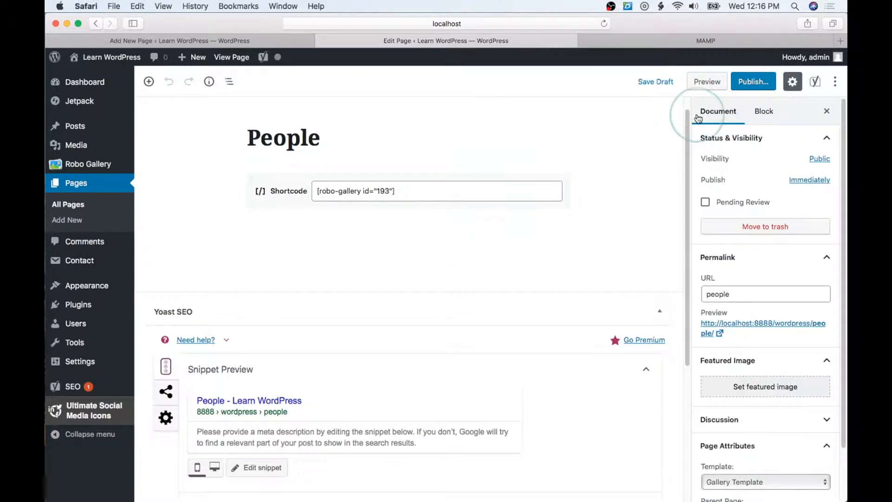
Step: Publish the People page
{"action": "left_click", "coordinate": [753, 82]}
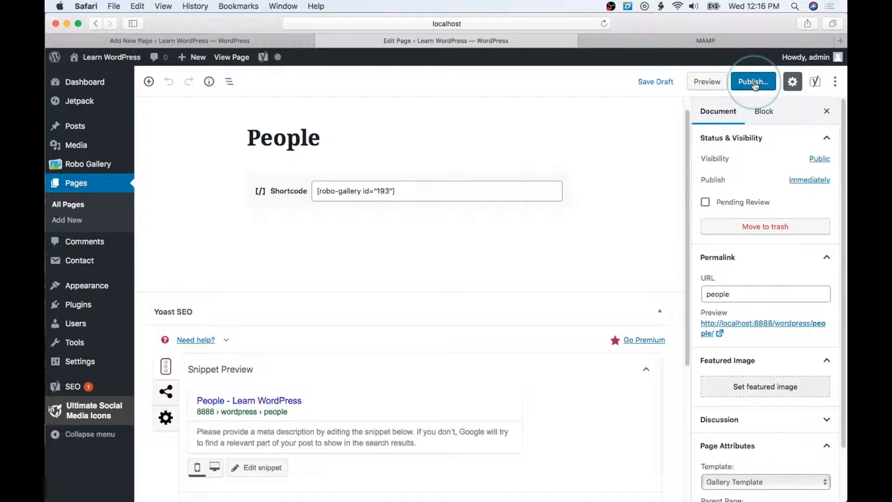
{"action": "left_click", "coordinate": [781, 84]}
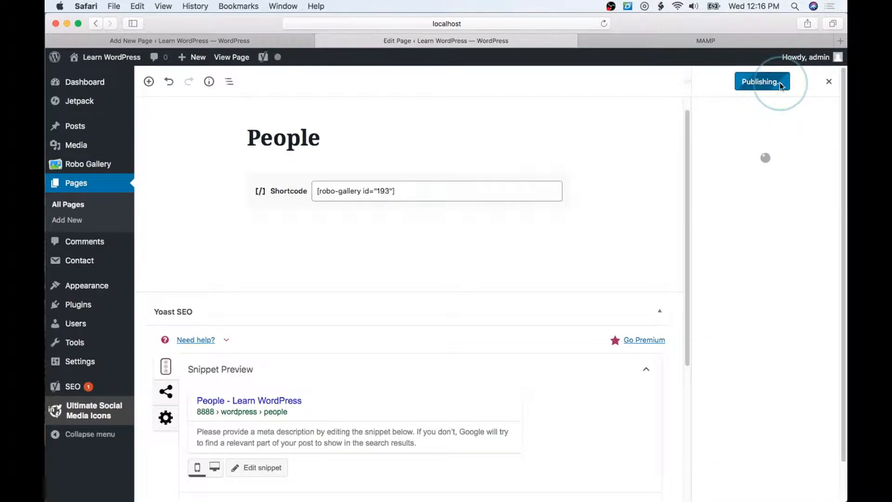
{"action": "left_click", "coordinate": [756, 115]}
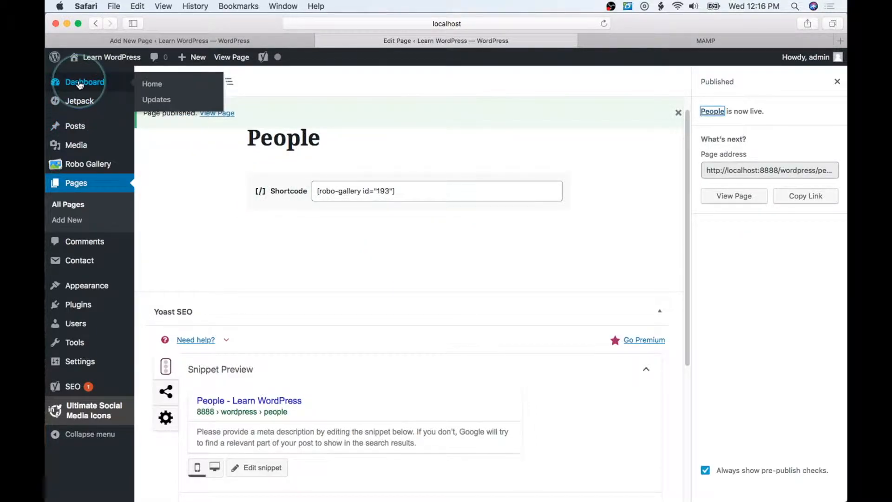
Step: Visit the site and open its Home page for editing
{"action": "mouse_move", "coordinate": [102, 57]}
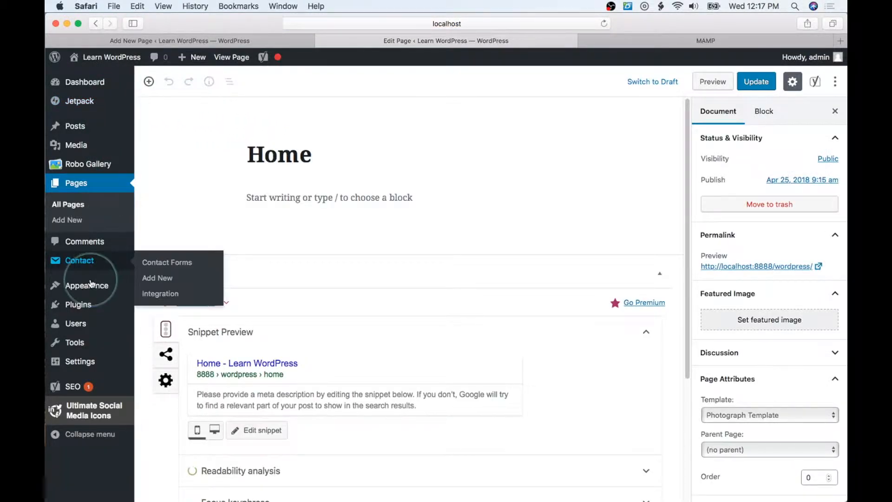
Step: Open the site's menu editor and choose Main Menu as the menu to edit
{"action": "mouse_move", "coordinate": [92, 291]}
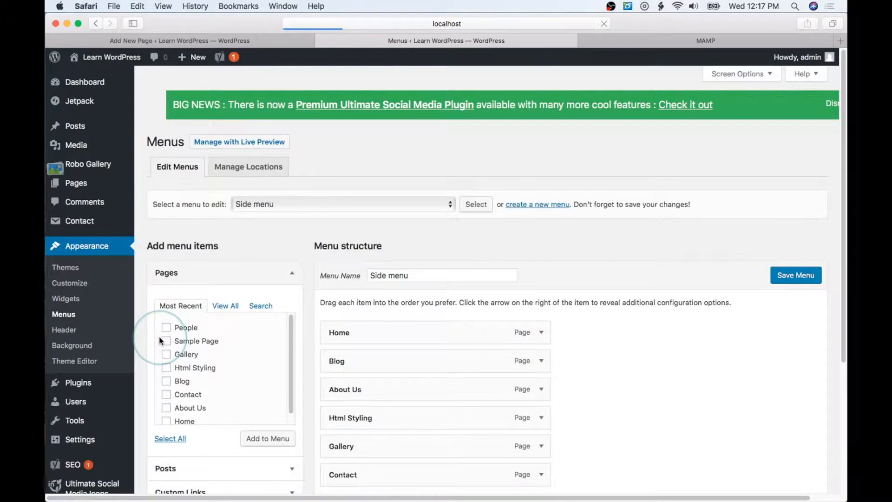
{"action": "scroll", "coordinate": [338, 223], "scroll_direction": "down", "scroll_amount": 1}
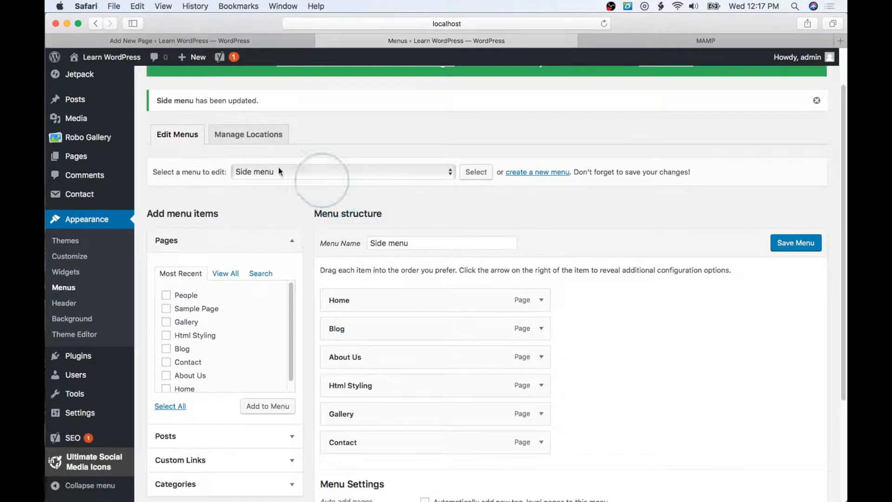
{"action": "left_click", "coordinate": [271, 171]}
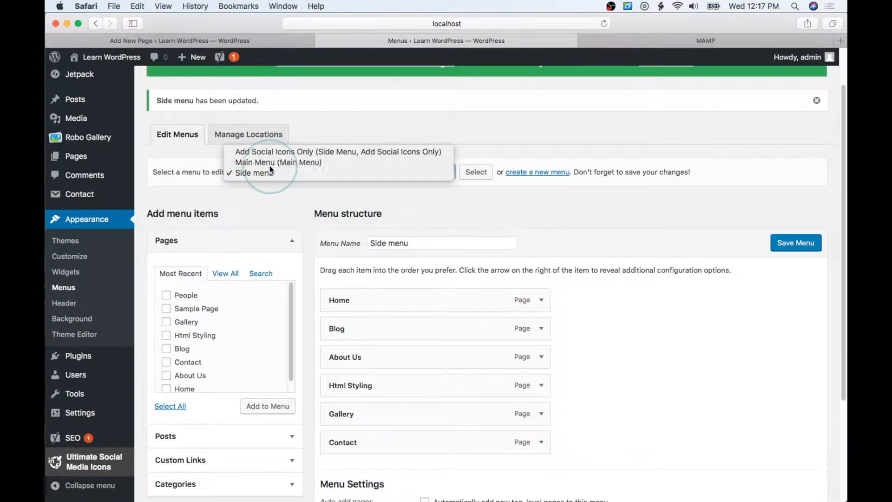
{"action": "left_click", "coordinate": [270, 163]}
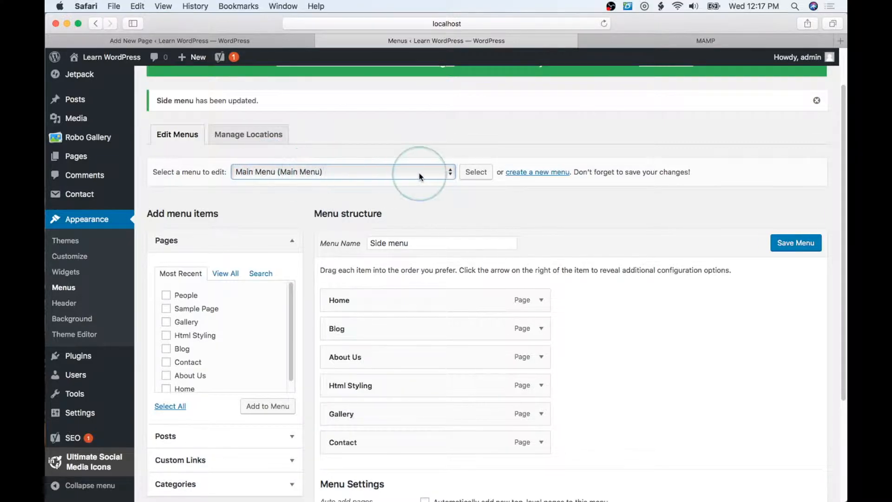
{"action": "left_click", "coordinate": [475, 172]}
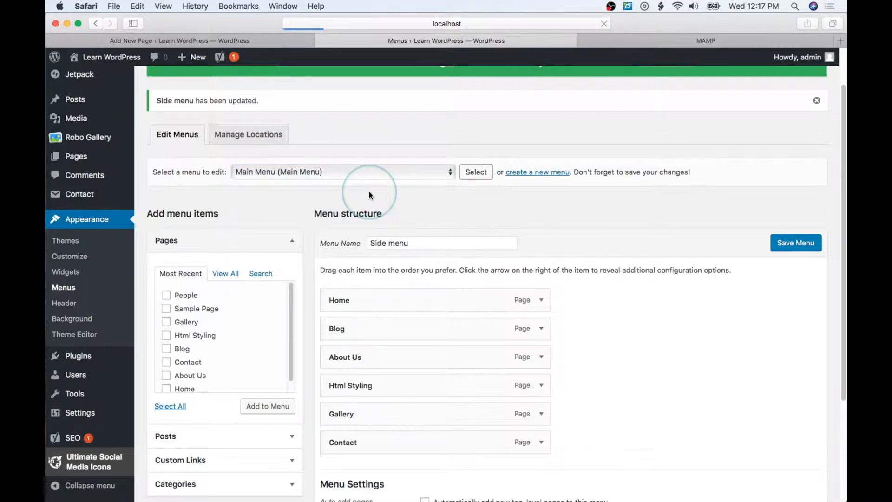
Step: Add the People page to the Main Menu between Gallery and Contact, and save the menu
{"action": "scroll", "coordinate": [370, 196], "scroll_direction": "down", "scroll_amount": 3}
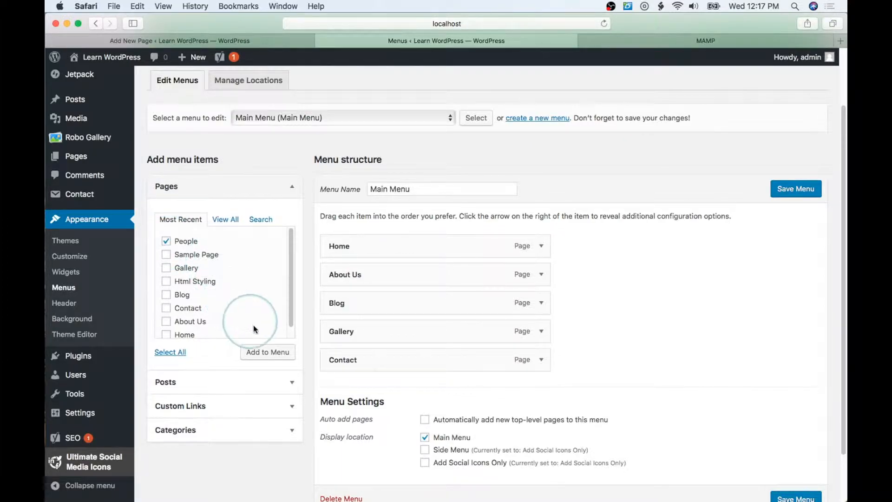
{"action": "left_click", "coordinate": [259, 353]}
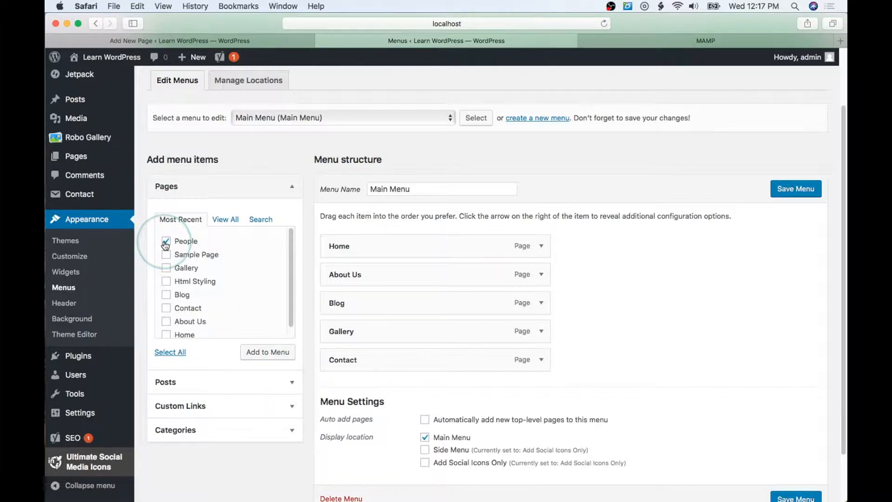
{"action": "left_click", "coordinate": [264, 354]}
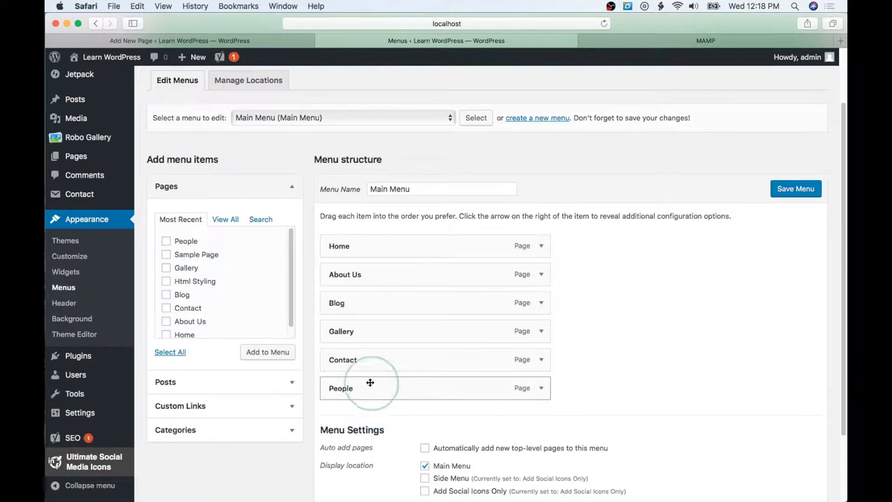
{"action": "left_click_drag", "start_coordinate": [375, 390], "coordinate": [379, 360]}
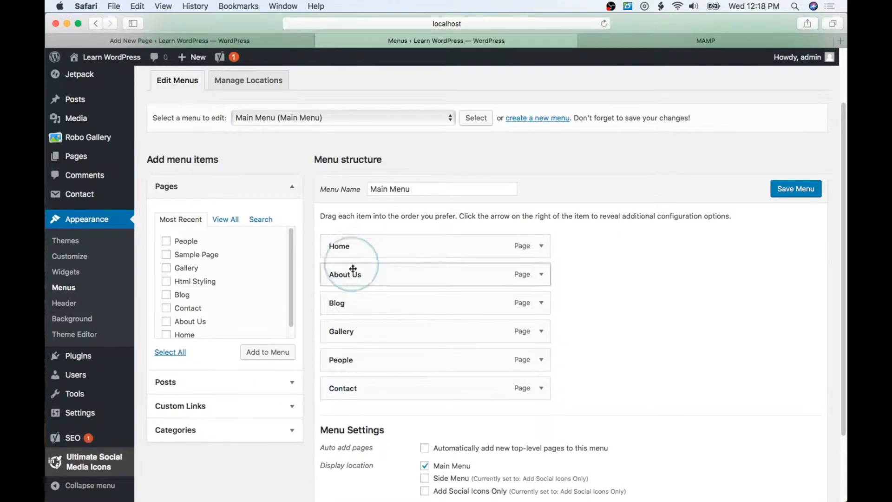
{"action": "left_click", "coordinate": [788, 196]}
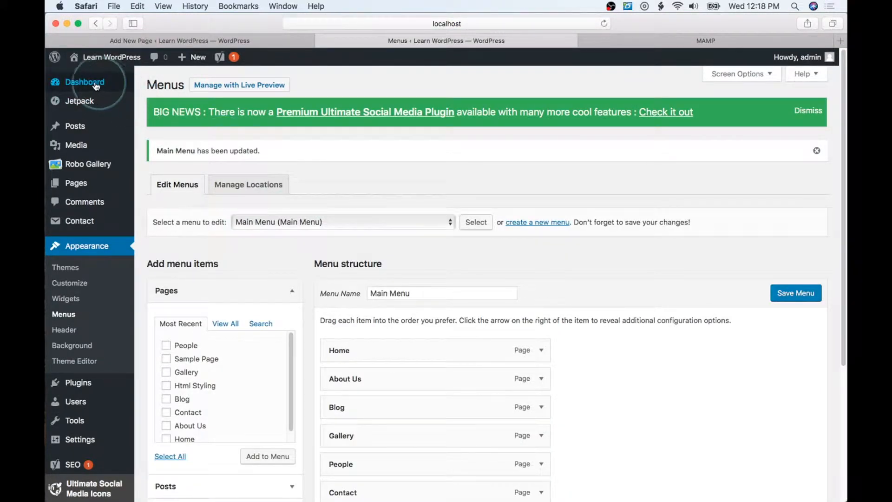
Step: Visit the site in a new tab and examine its navigation menu and the Gallery page's images
{"action": "mouse_move", "coordinate": [92, 66]}
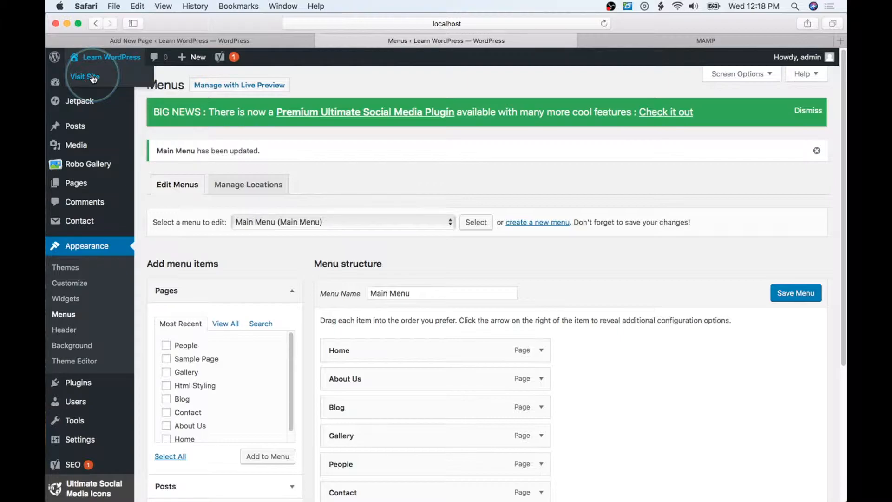
{"action": "left_click", "coordinate": [93, 77], "text": "super"}
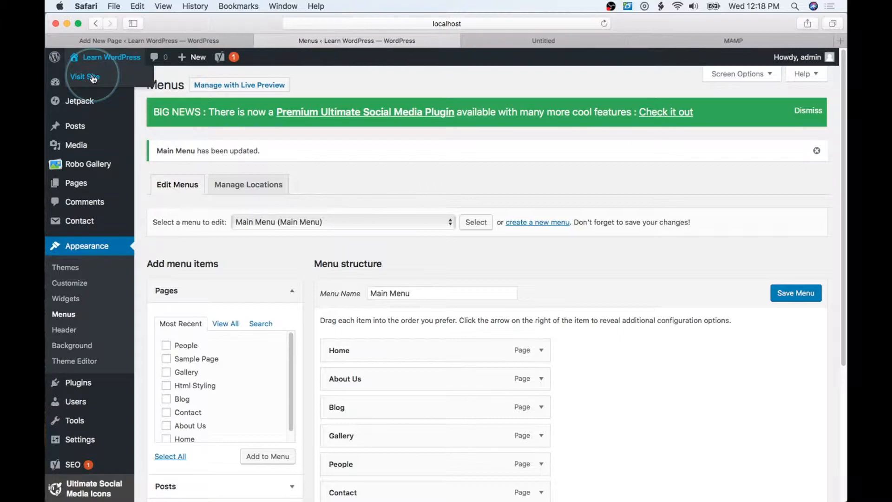
{"action": "left_click", "coordinate": [505, 42]}
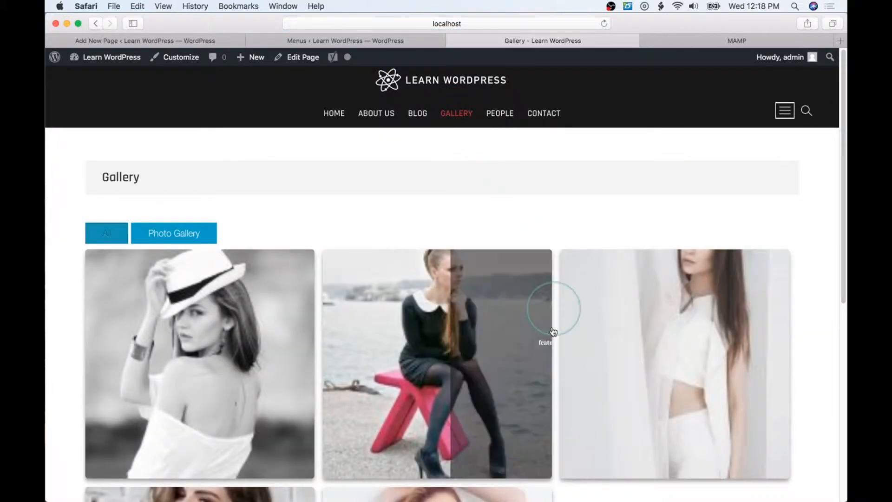
{"action": "scroll", "coordinate": [550, 338], "scroll_direction": "down", "scroll_amount": 8}
{"action": "scroll", "coordinate": [550, 339], "scroll_direction": "up", "scroll_amount": 8}
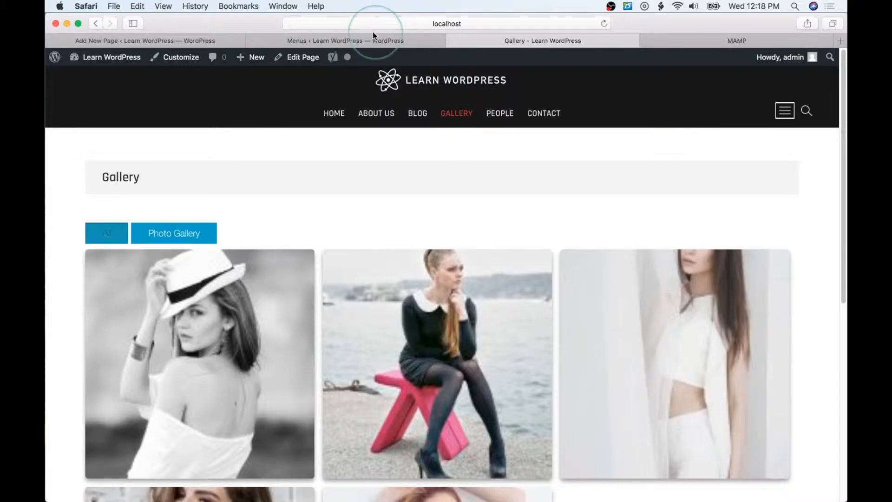
Step: Make People a sub item of Gallery in the Main Menu structure and save the menu
{"action": "left_click", "coordinate": [340, 42]}
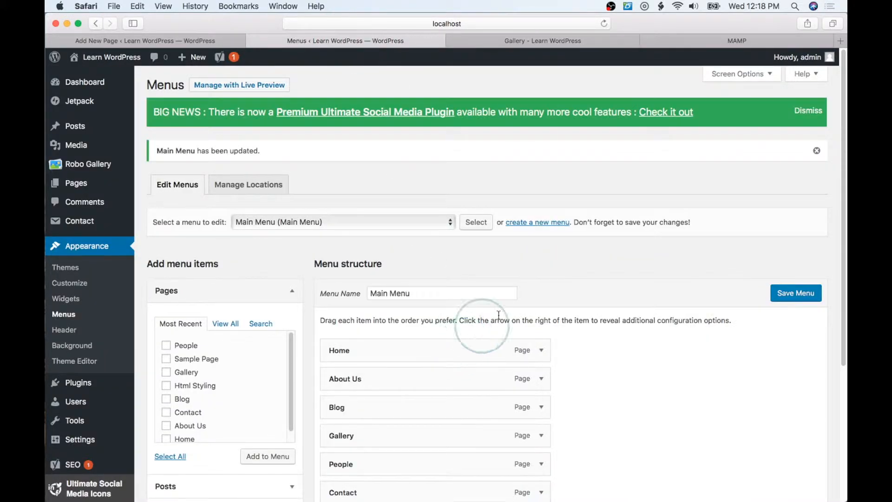
{"action": "scroll", "coordinate": [497, 325], "scroll_direction": "down", "scroll_amount": 3}
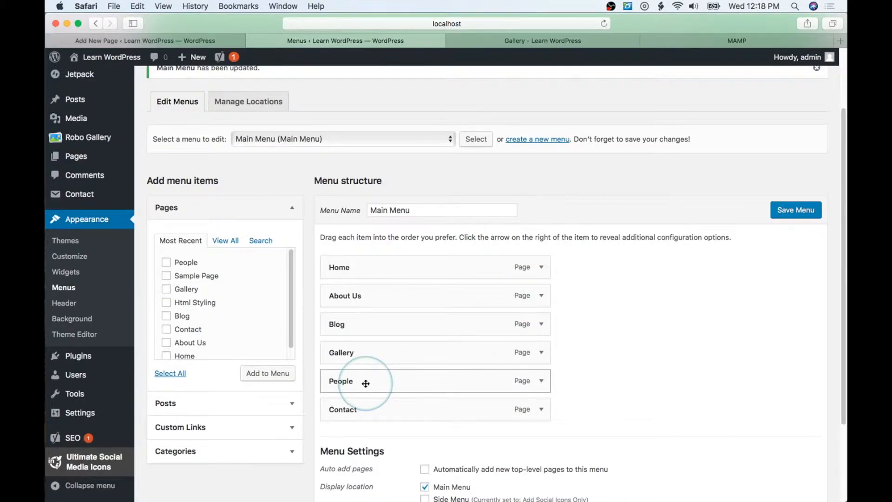
{"action": "left_click_drag", "start_coordinate": [390, 385], "coordinate": [438, 384]}
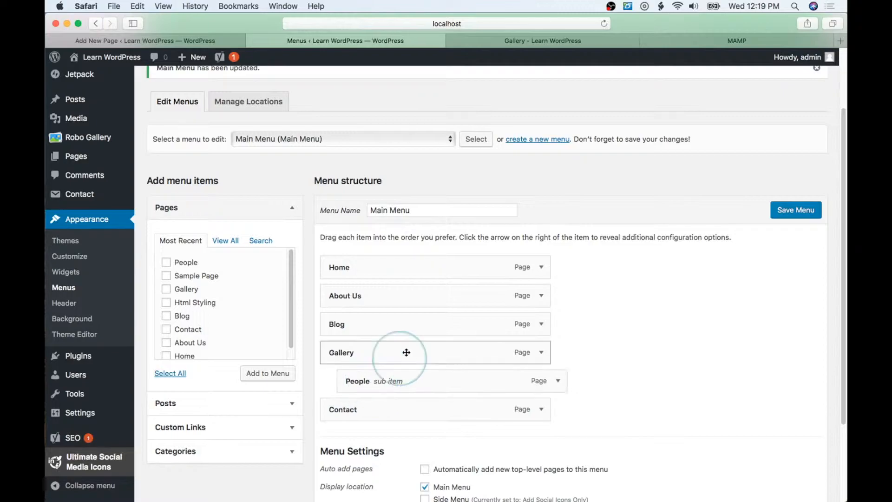
{"action": "left_click", "coordinate": [784, 216]}
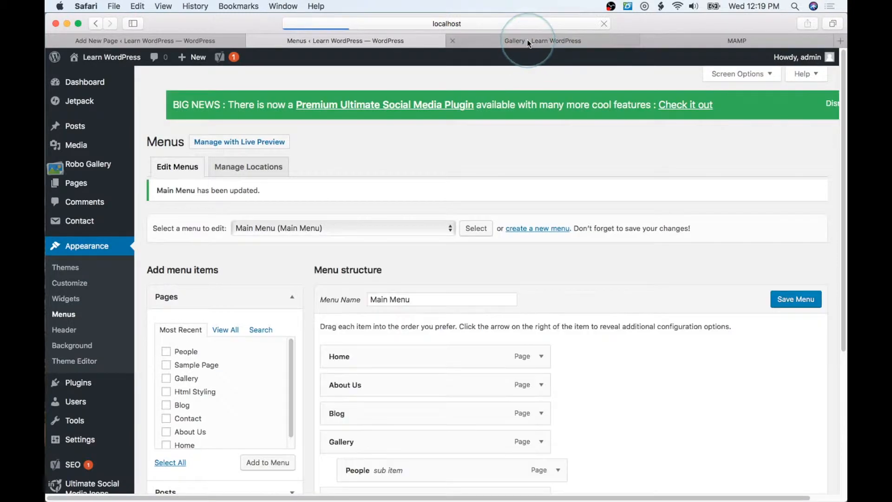
Step: Reload the site from its Home page and check the Gallery submenu and the People page it links to
{"action": "left_click", "coordinate": [527, 42]}
{"action": "left_click", "coordinate": [338, 114]}
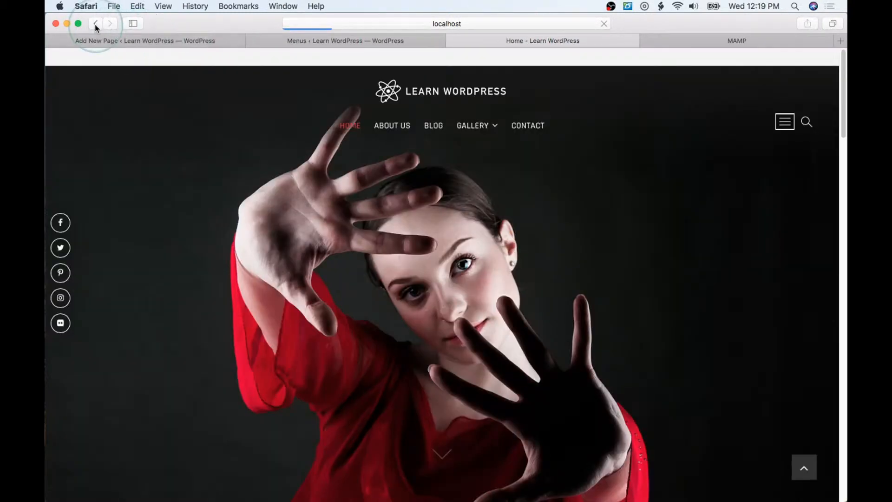
{"action": "mouse_move", "coordinate": [481, 121]}
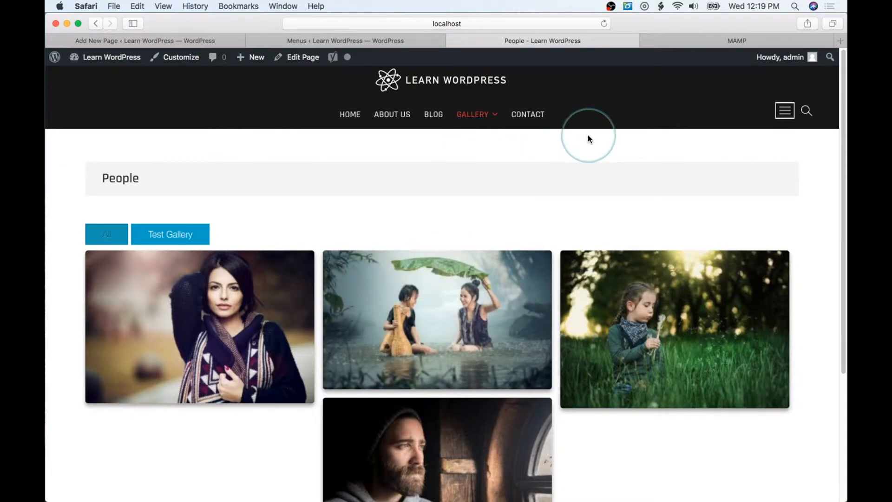
Step: Return to the menu editor and review the Main Menu structure with People nested beneath Gallery
{"action": "left_click", "coordinate": [344, 40]}
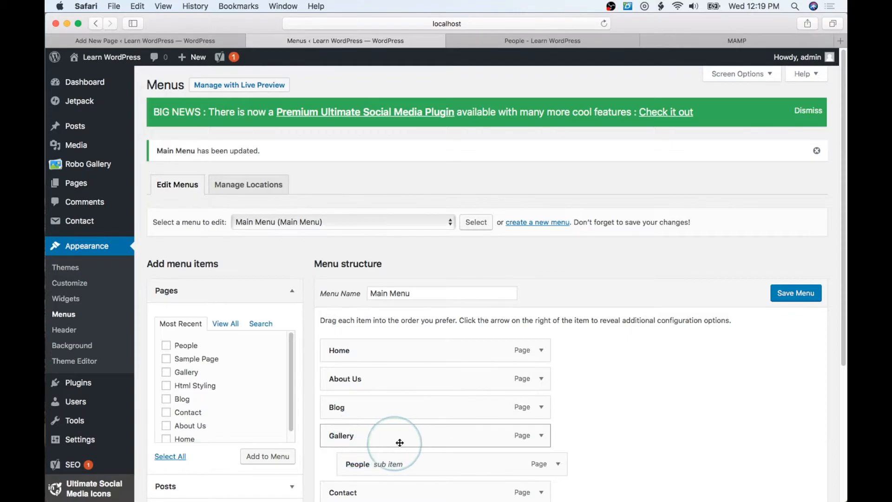
{"action": "scroll", "coordinate": [397, 441], "scroll_direction": "down", "scroll_amount": 1}
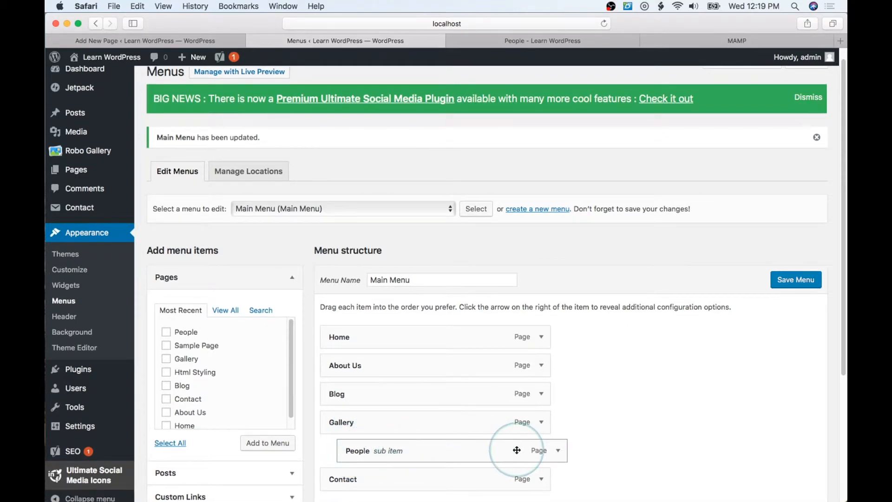
{"action": "scroll", "coordinate": [657, 398], "scroll_direction": "down", "scroll_amount": 5}
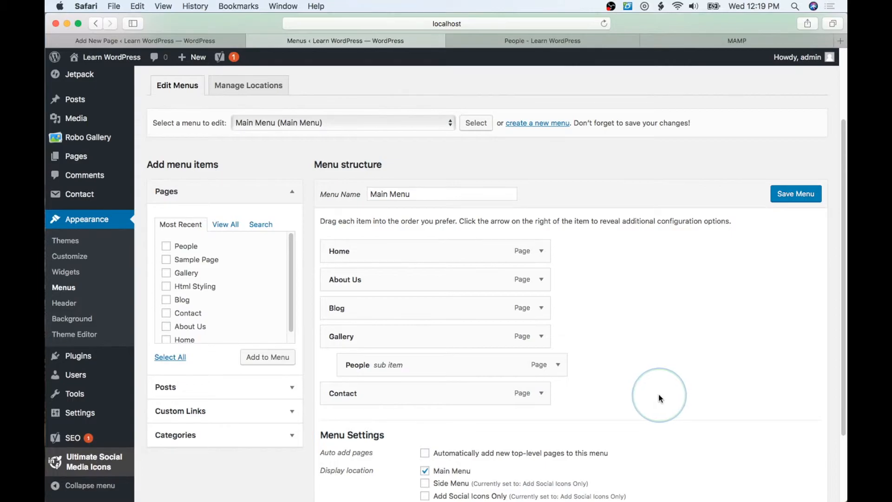